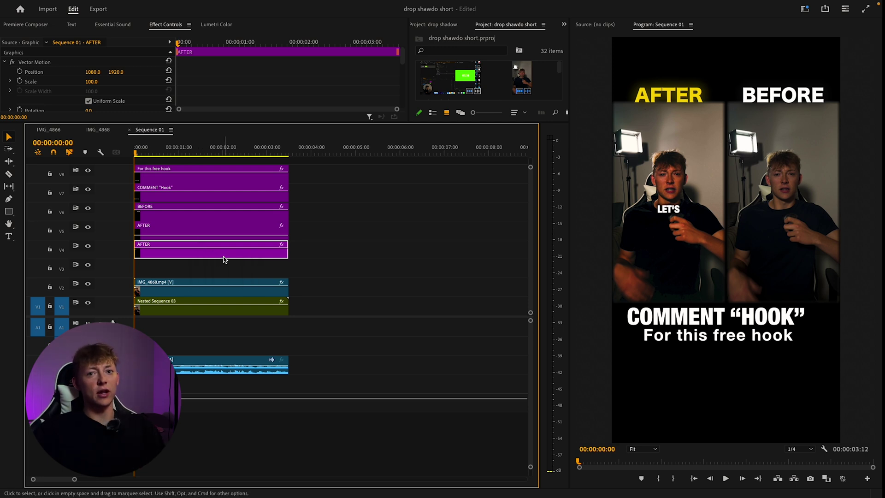
Marquee-select the two stacked V1/V2 clips for duplication.
{"action": "left_click_drag", "start_coordinate": [366, 277], "coordinate": [230, 312]}
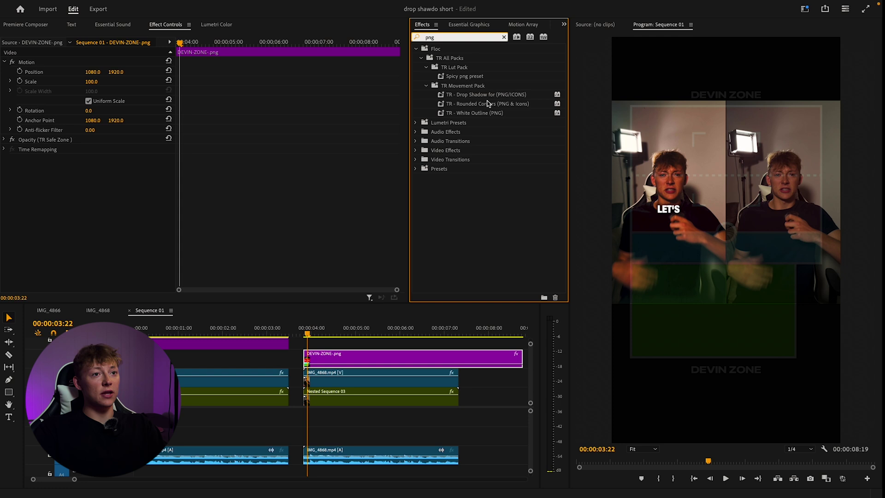
Apply the TR Rounded Corners preset to the IMG_4868 clip and review its Roughen Edges settings.
{"action": "left_click", "coordinate": [478, 108]}
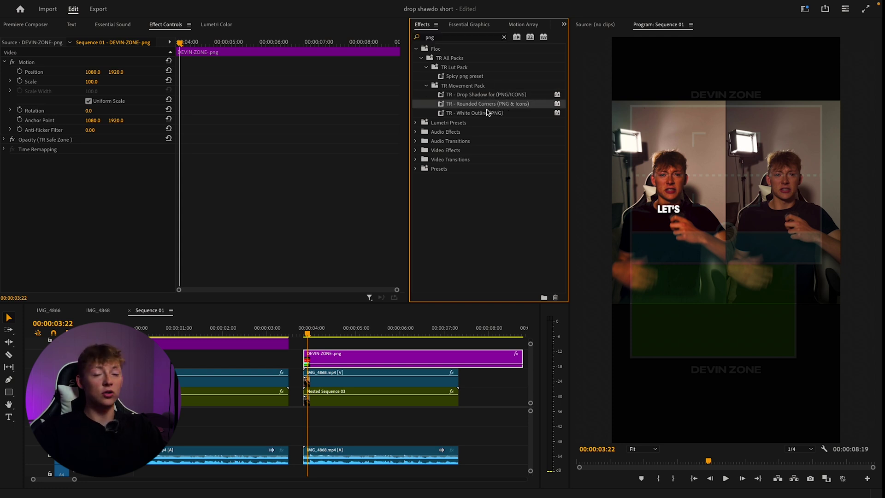
{"action": "left_click_drag", "start_coordinate": [487, 105], "coordinate": [374, 402]}
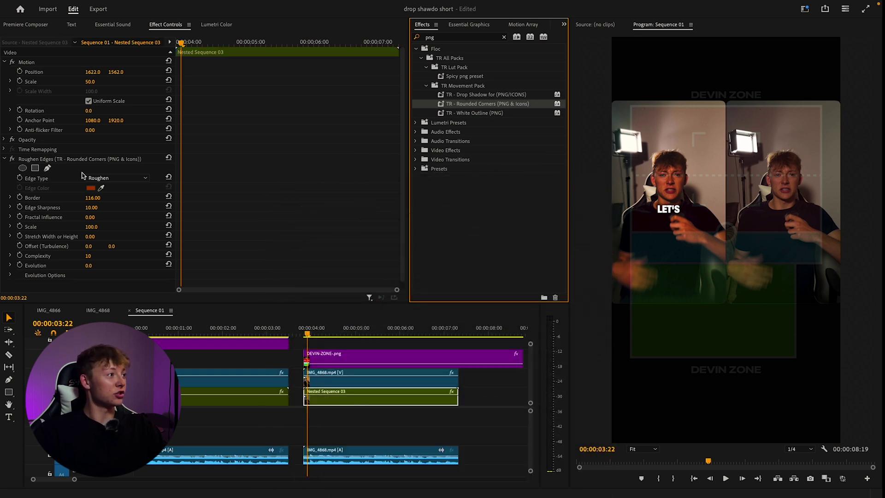
{"action": "left_click", "coordinate": [49, 161]}
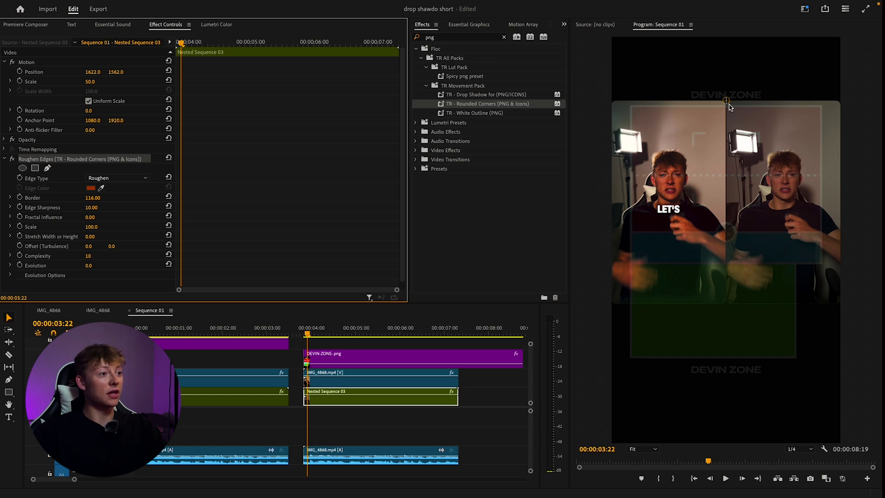
Add the TR Drop Shadow preset to the IMG_4868 clip and check Nested Sequence 03's effects.
{"action": "left_click", "coordinate": [481, 264]}
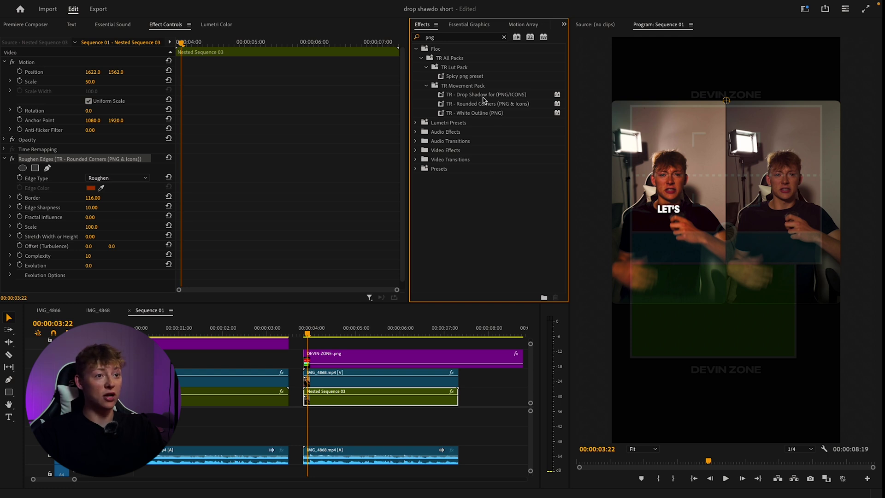
{"action": "left_click_drag", "start_coordinate": [483, 96], "coordinate": [332, 378]}
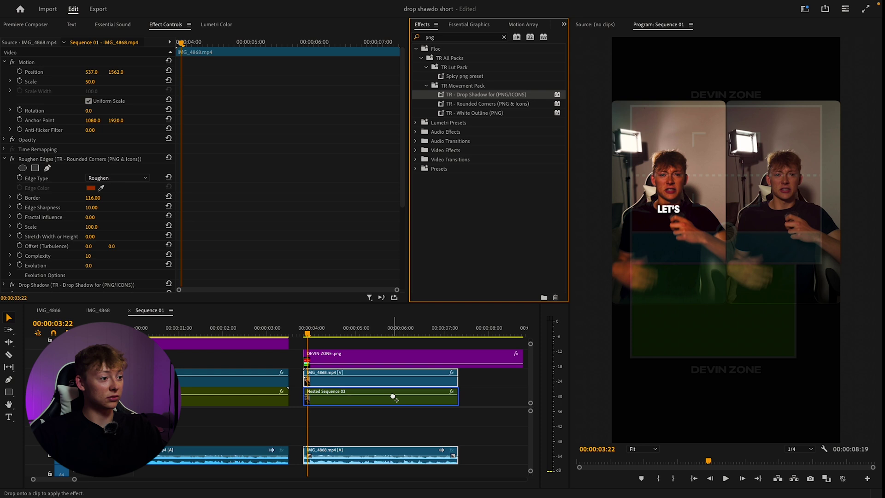
{"action": "left_click", "coordinate": [343, 389]}
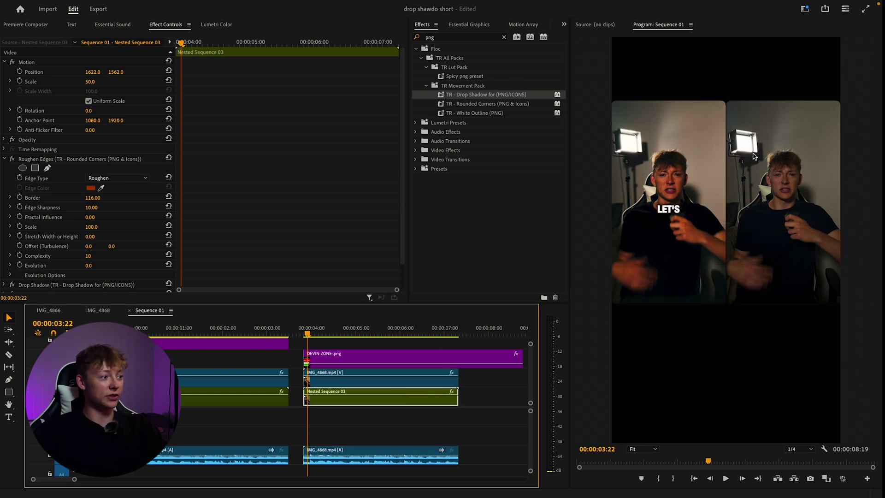
Add an 'After' title above the left clip and a 'Before' title above the right clip.
{"action": "key", "text": "t"}
{"action": "left_click", "coordinate": [659, 81]}
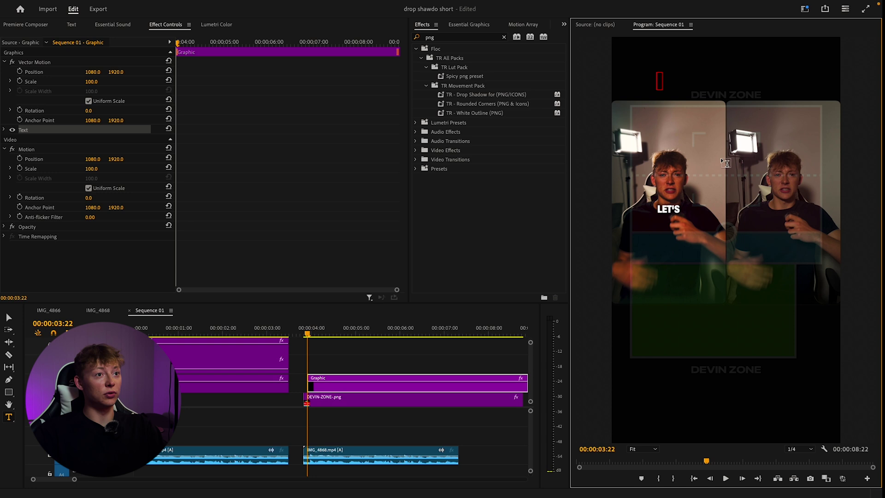
{"action": "type", "text": "After"}
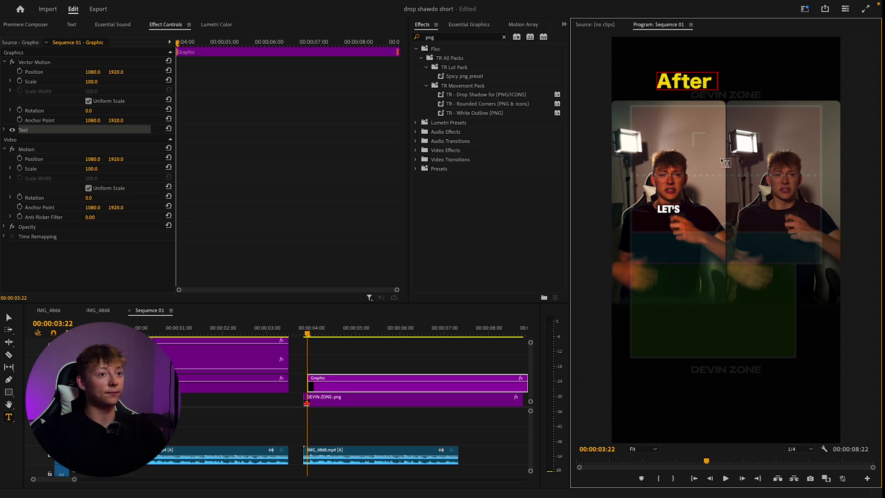
{"action": "left_click", "coordinate": [690, 193]}
{"action": "type", "text": "Before"}
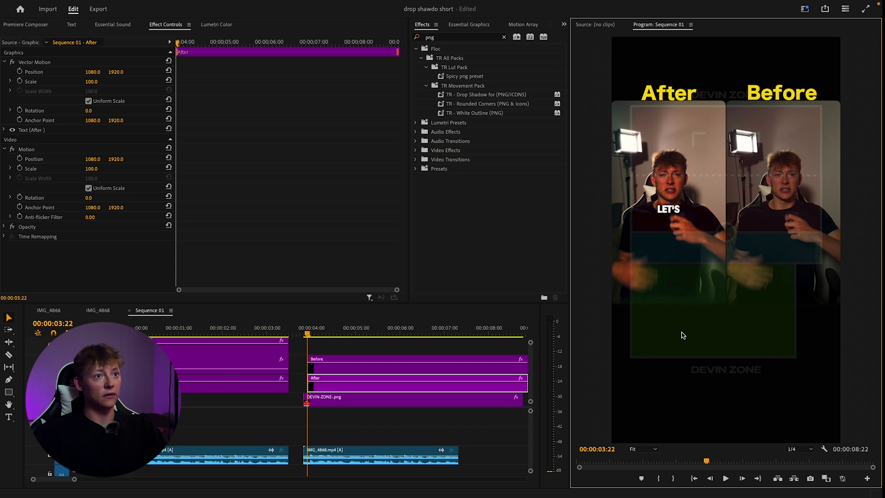
Select the Before title for editing and bring up its styling properties.
{"action": "left_click", "coordinate": [362, 362]}
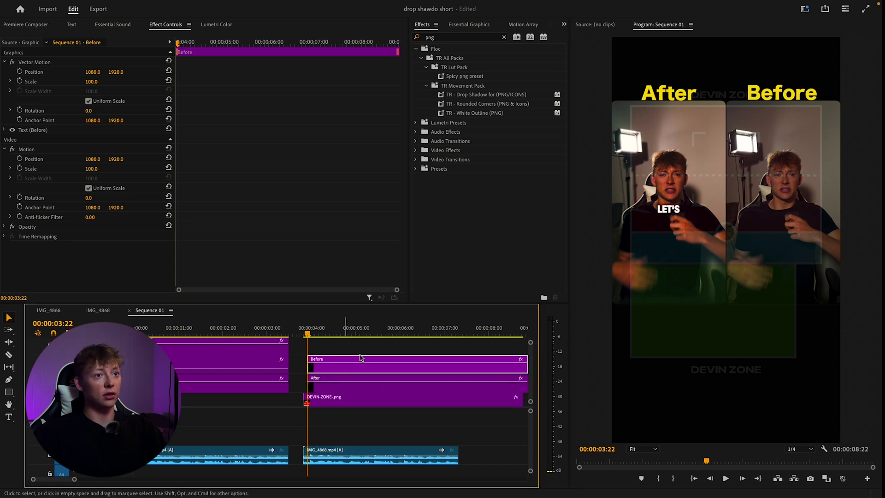
{"action": "double_click", "coordinate": [763, 89]}
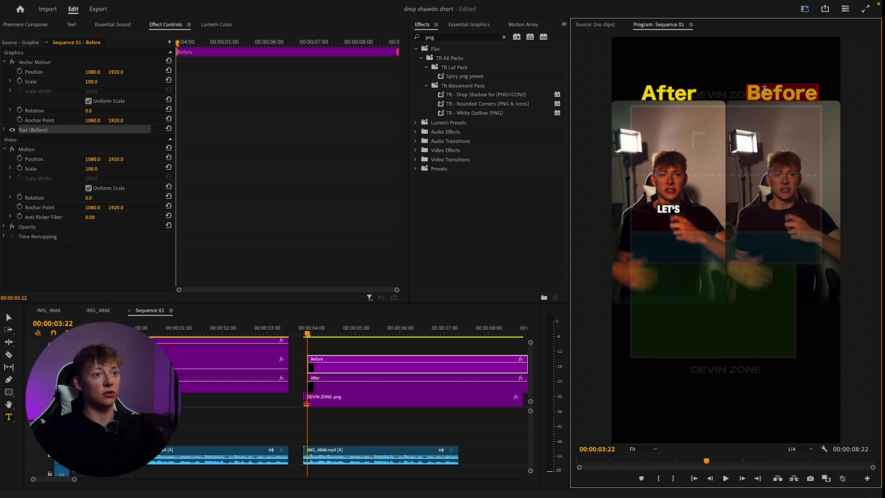
{"action": "left_click", "coordinate": [469, 24]}
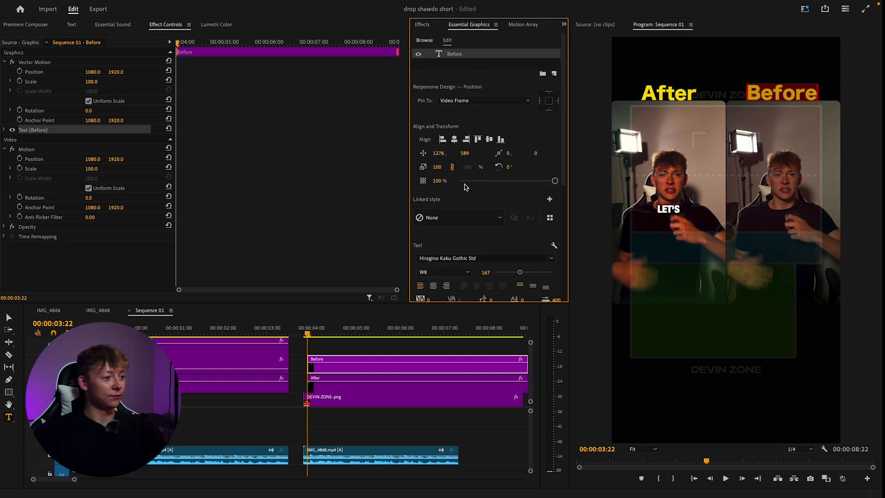
Change the Before title's fill colour to white.
{"action": "scroll", "coordinate": [465, 186], "scroll_direction": "down", "scroll_amount": 3}
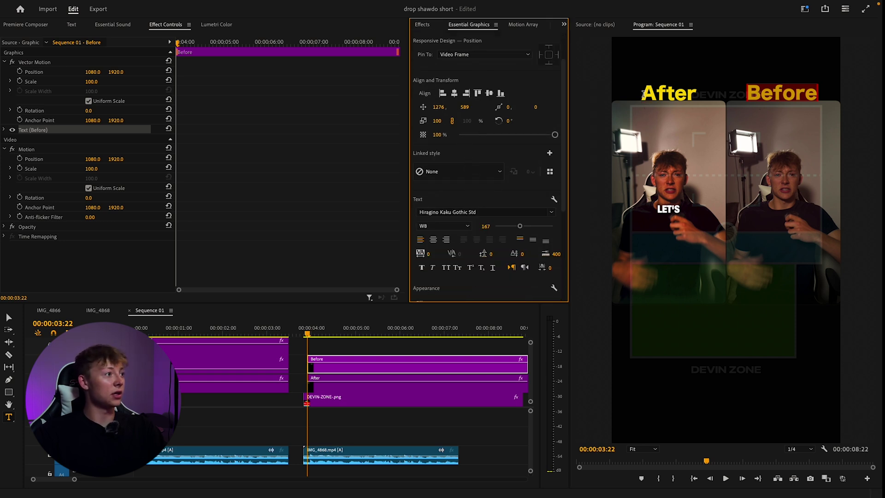
{"action": "scroll", "coordinate": [466, 196], "scroll_direction": "down", "scroll_amount": 7}
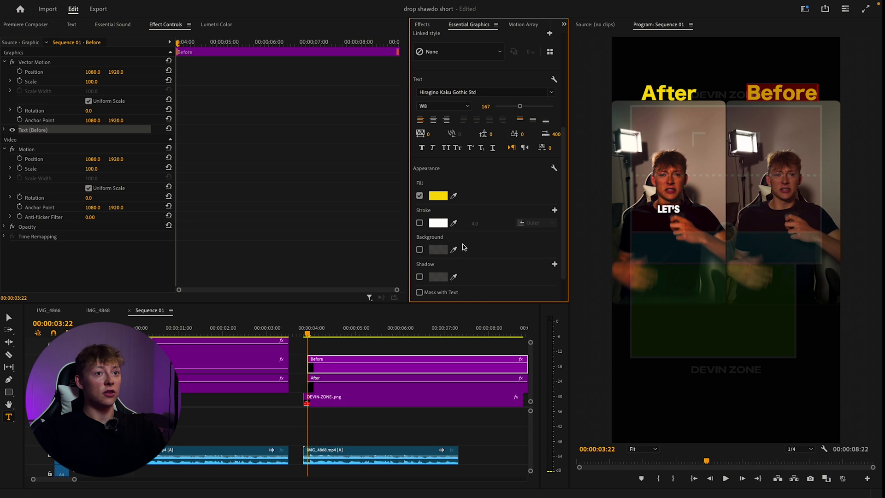
{"action": "left_click", "coordinate": [438, 195]}
{"action": "left_click", "coordinate": [331, 203]}
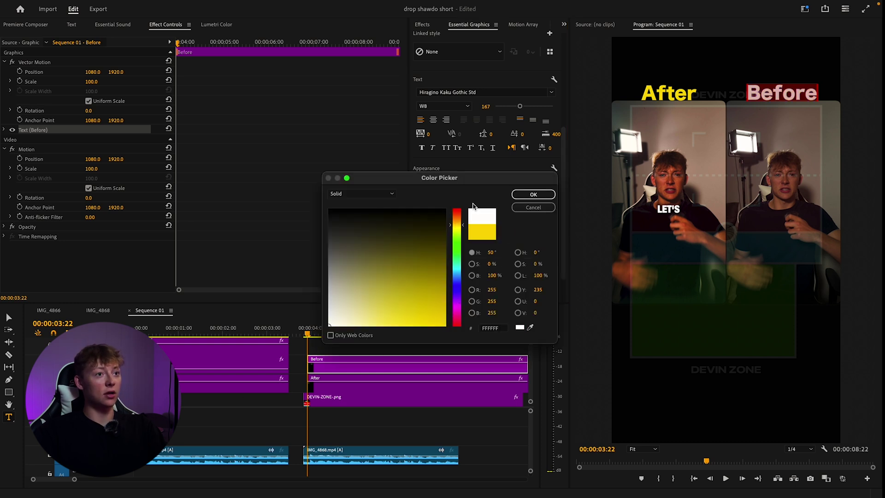
{"action": "left_click", "coordinate": [533, 197]}
Give the After label the TR - Glowing Text (Normal) preset, undoing the Glow Text Effect.
{"action": "left_click", "coordinate": [676, 94]}
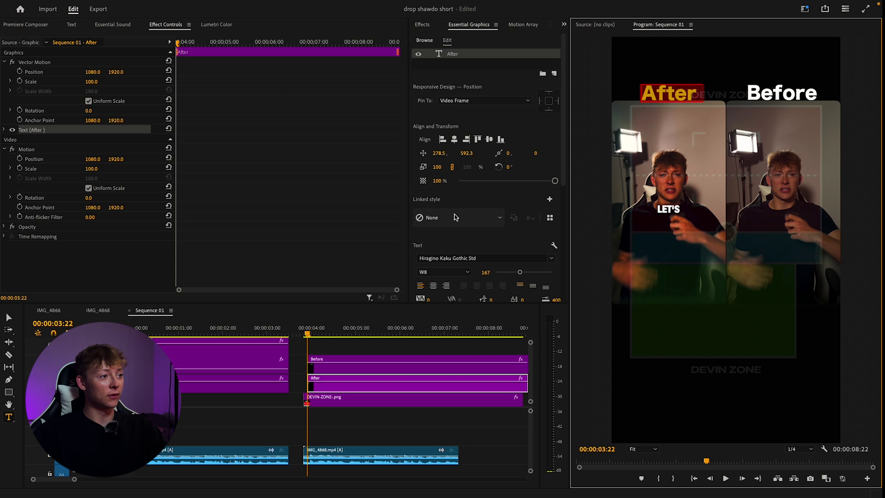
{"action": "left_click", "coordinate": [426, 26]}
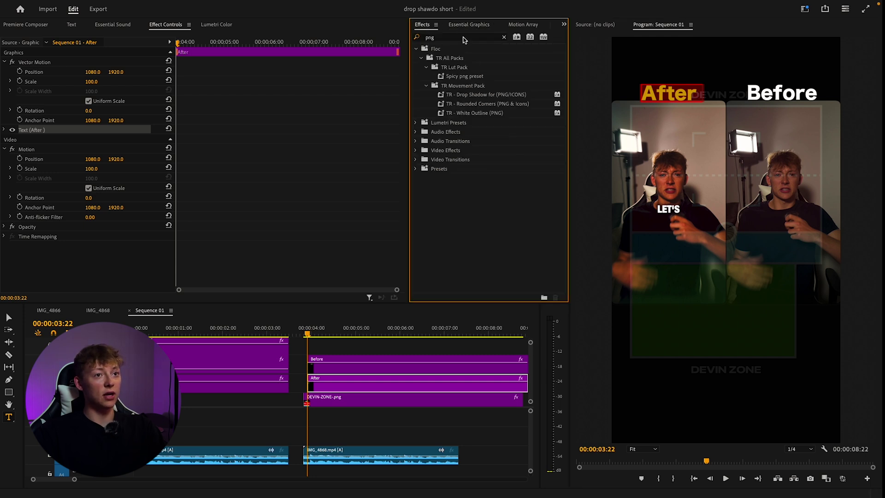
{"action": "left_click", "coordinate": [503, 38]}
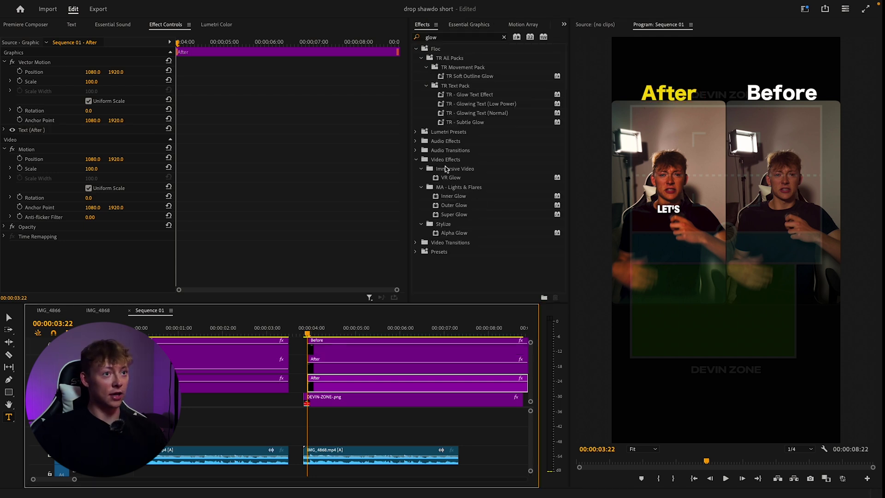
{"action": "left_click_drag", "start_coordinate": [467, 96], "coordinate": [334, 370]}
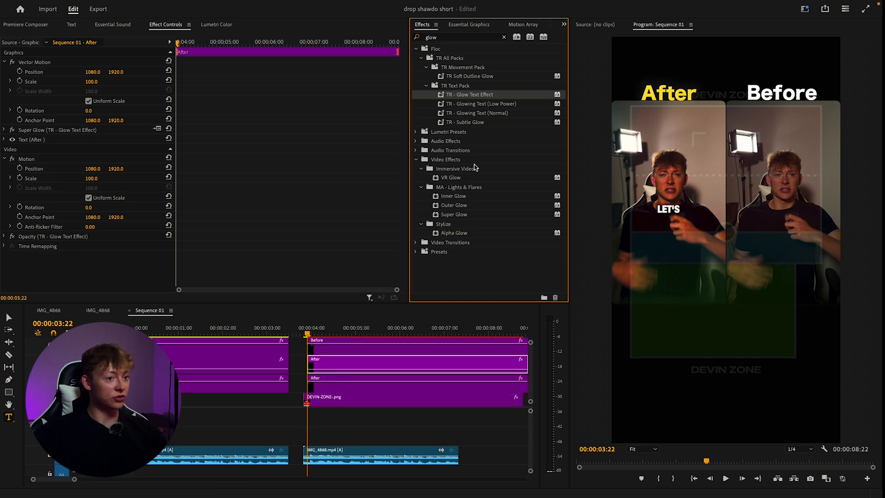
{"action": "key", "text": "ctrl+z"}
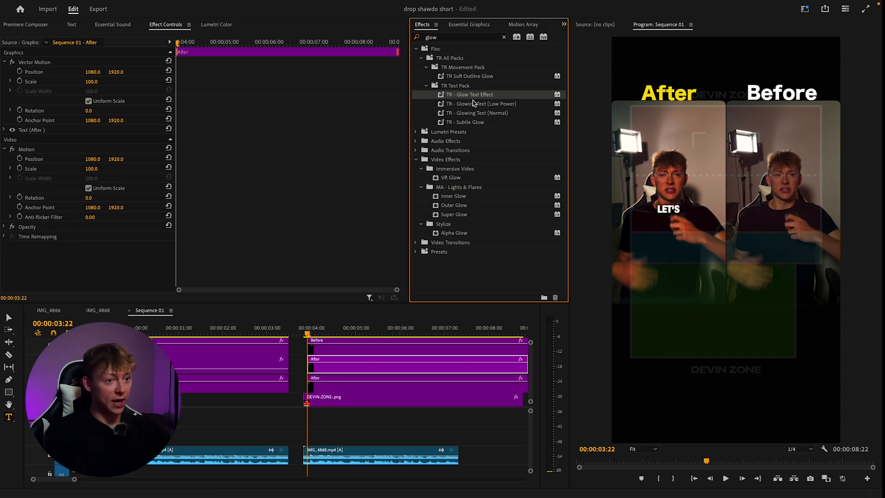
{"action": "left_click_drag", "start_coordinate": [475, 112], "coordinate": [703, 373]}
Finish typing the Comment “Hook caption and set it to All Caps.
{"action": "type", "text": "mment “Hook"}
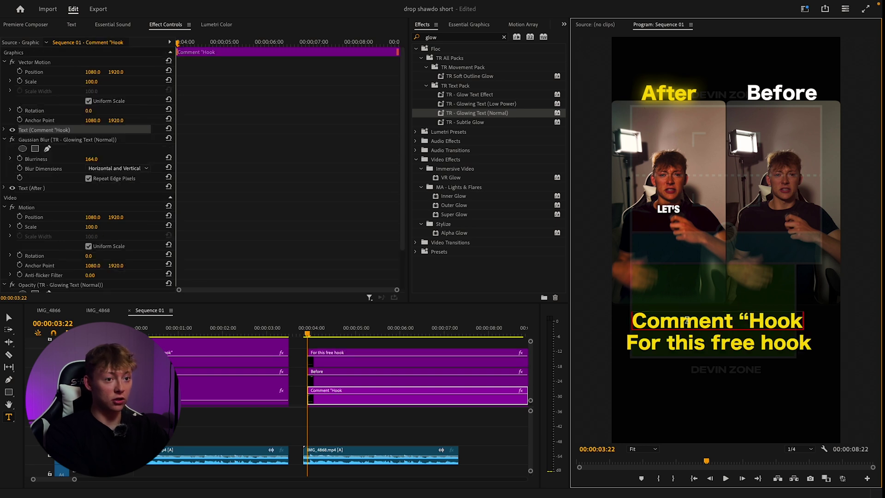
{"action": "double_click", "coordinate": [690, 323]}
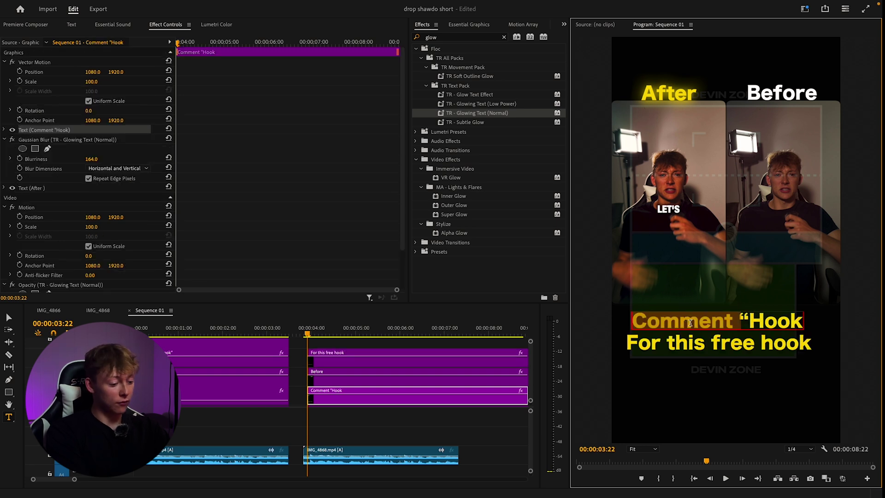
{"action": "triple_click", "coordinate": [695, 323]}
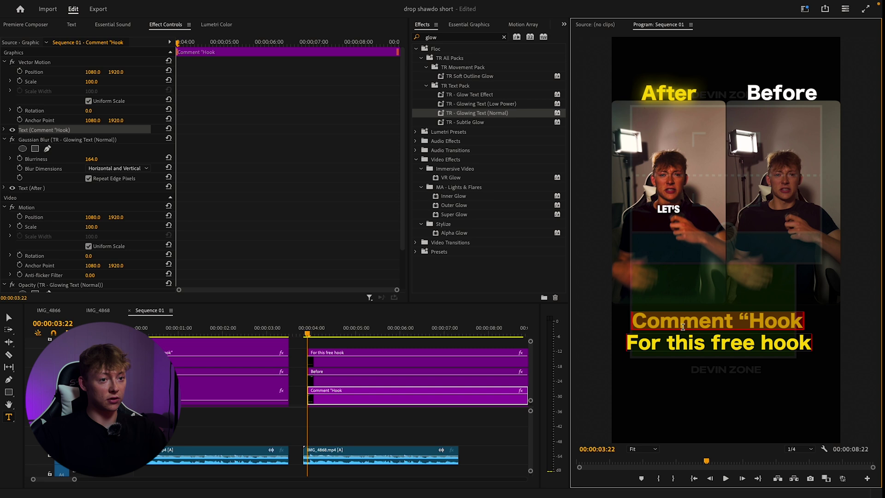
{"action": "left_click", "coordinate": [475, 25]}
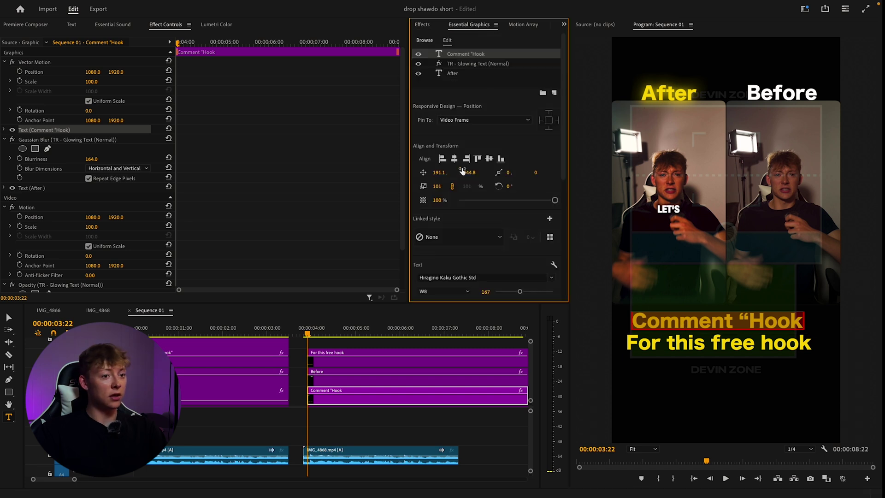
{"action": "scroll", "coordinate": [521, 165], "scroll_direction": "down", "scroll_amount": 3}
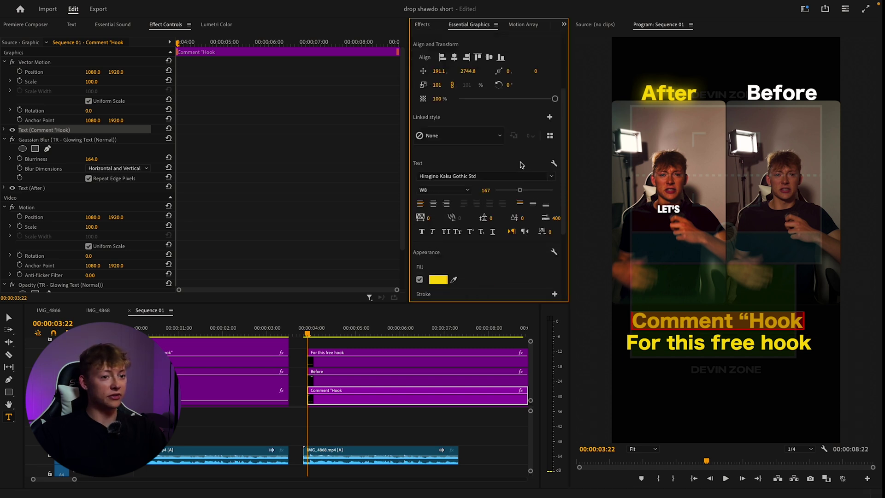
{"action": "left_click", "coordinate": [446, 232]}
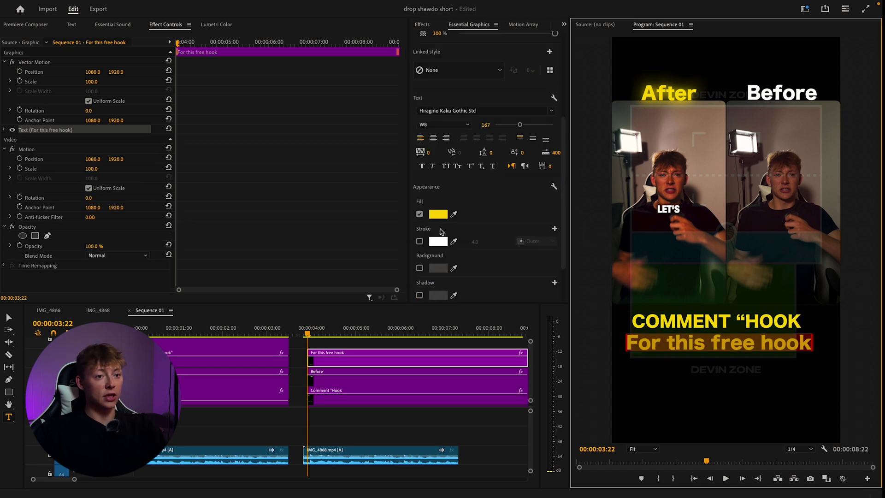
Give the 'For this free hook' line a white fill and font size 144.
{"action": "left_click", "coordinate": [438, 214]}
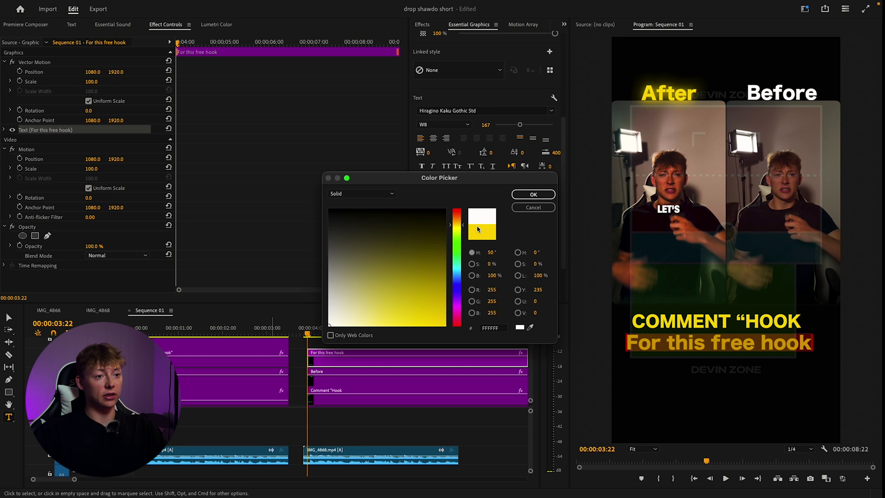
{"action": "left_click", "coordinate": [533, 194]}
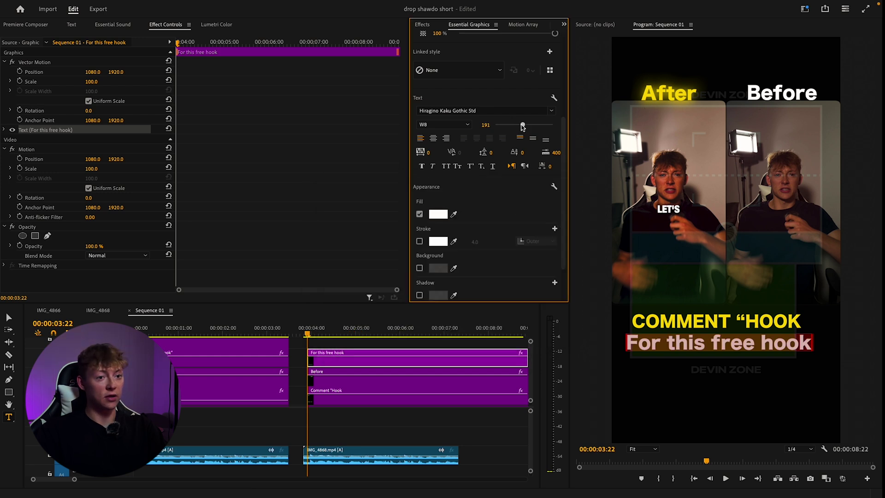
{"action": "left_click_drag", "start_coordinate": [522, 127], "coordinate": [516, 128]}
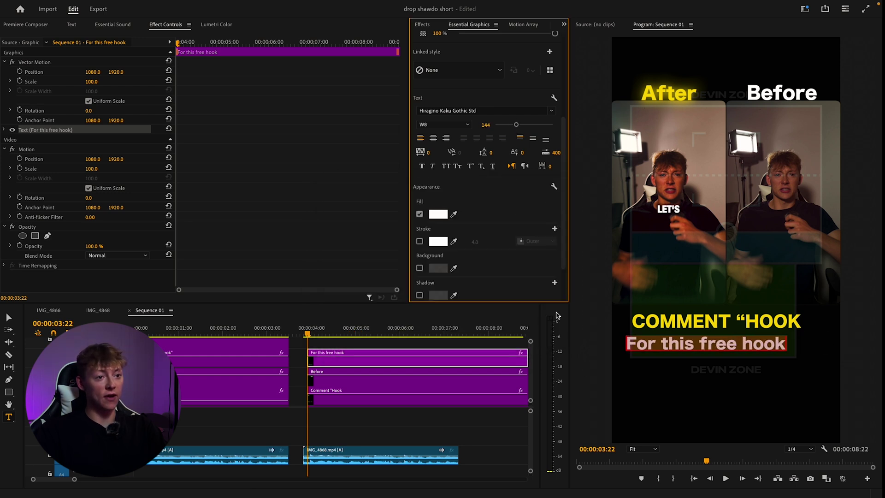
{"action": "left_click", "coordinate": [468, 318]}
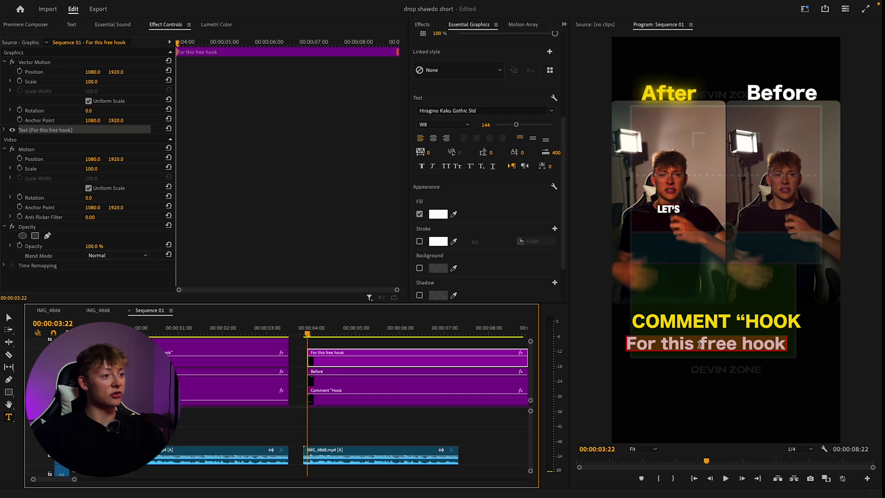
{"action": "key", "text": "Escape"}
{"action": "key", "text": "Escape"}
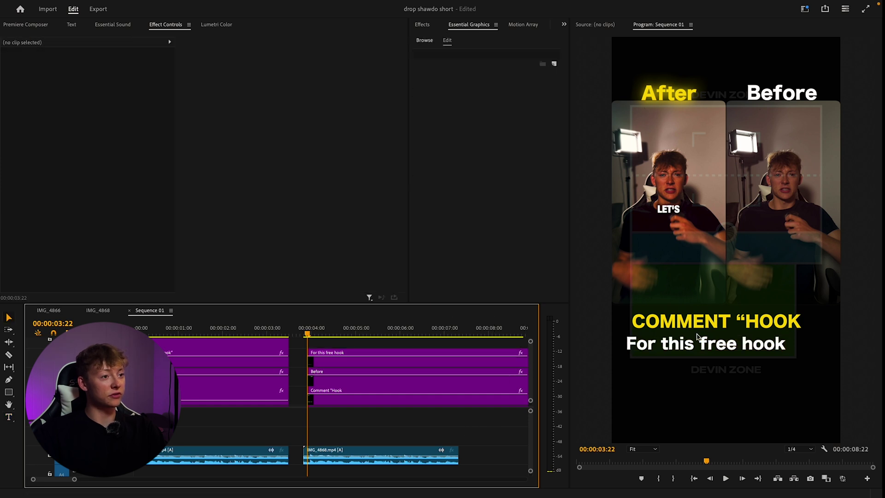
Move the 'For this free hook' line up just beneath COMMENT “HOOK.
{"action": "left_click", "coordinate": [694, 343]}
{"action": "left_click_drag", "start_coordinate": [710, 349], "coordinate": [703, 340]}
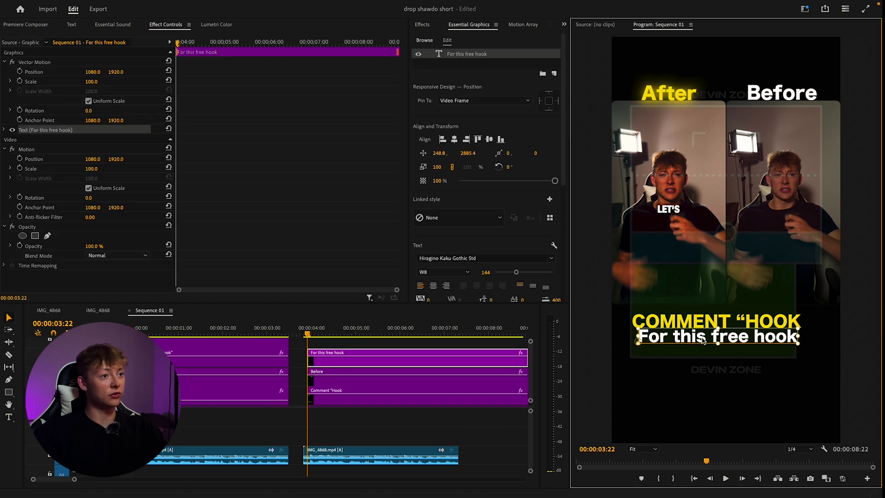
{"action": "left_click", "coordinate": [352, 432]}
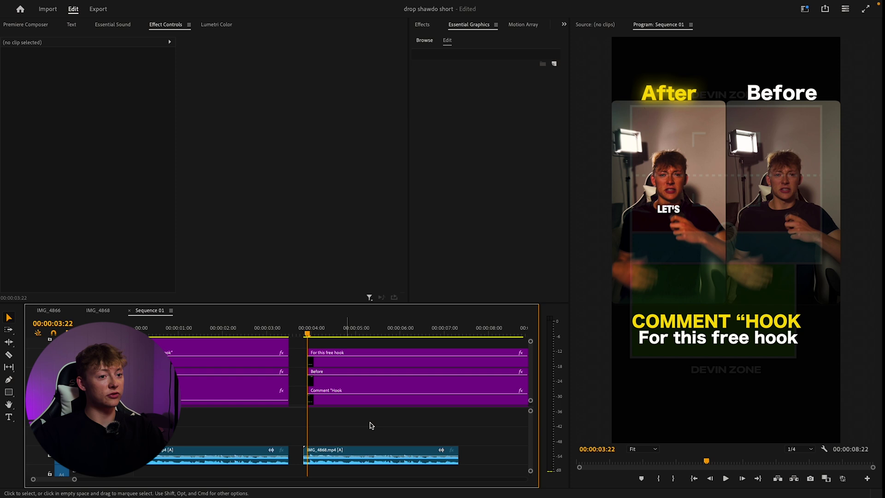
{"action": "key", "text": "space"}
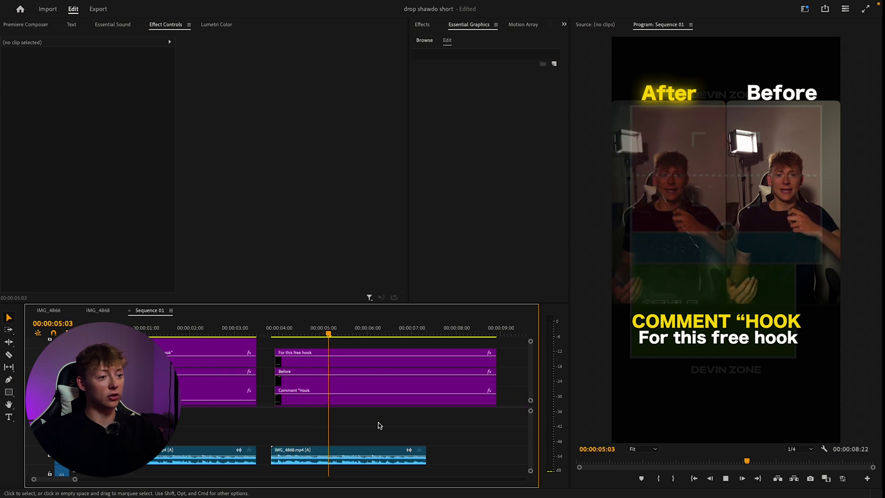
{"action": "key", "text": "space"}
{"action": "scroll", "coordinate": [322, 397], "scroll_direction": "down", "scroll_amount": 2}
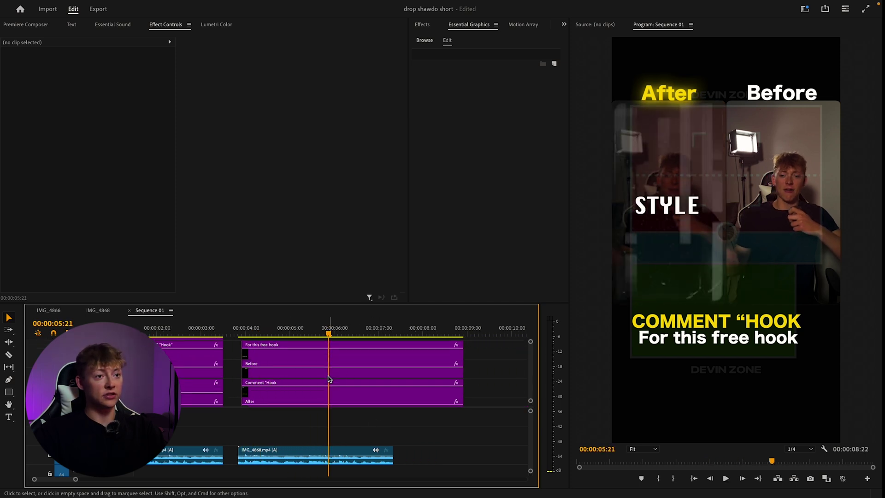
{"action": "key", "text": "Up"}
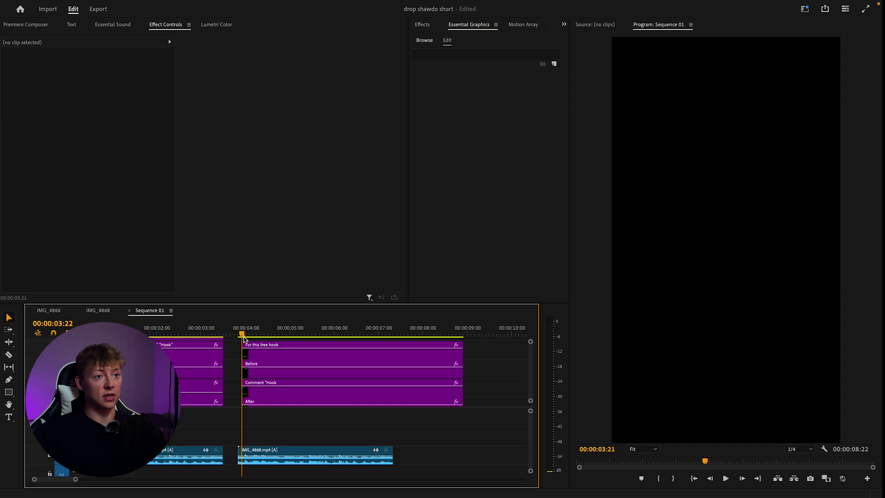